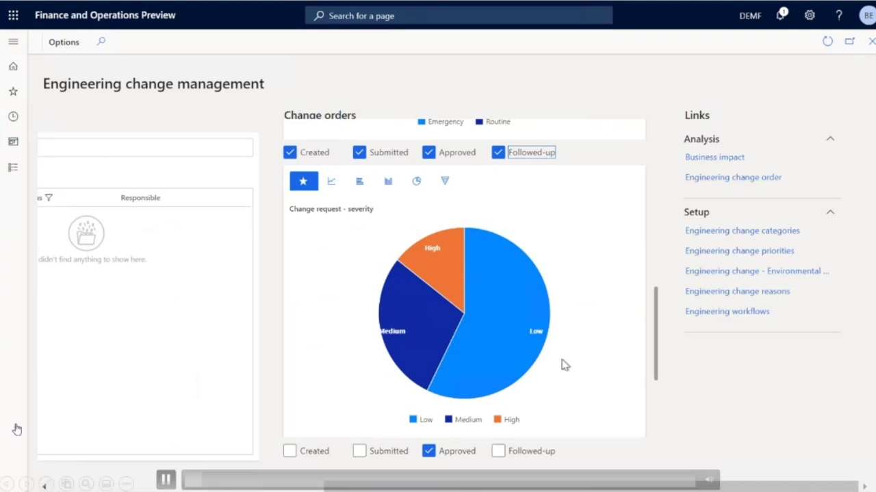
Scroll the Engineering change management workspace left to show the Summary tiles and Engineering change lists.
{"action": "left_click", "coordinate": [165, 480]}
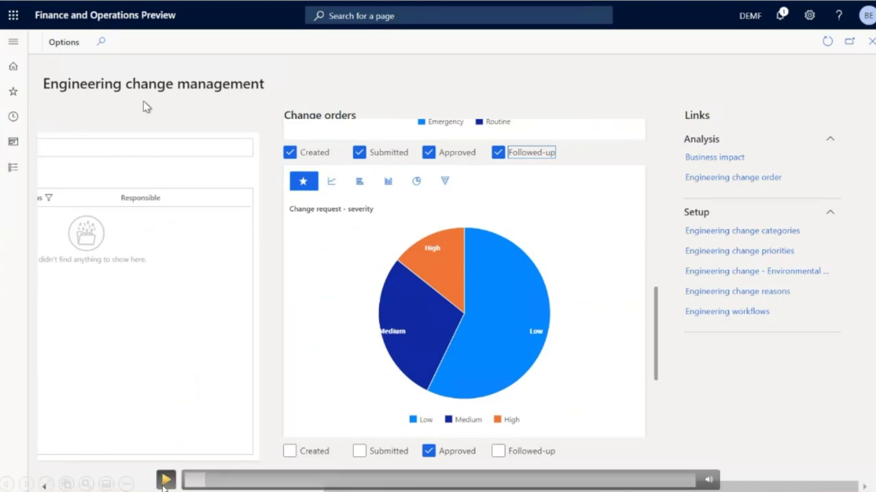
{"action": "left_click", "coordinate": [186, 484]}
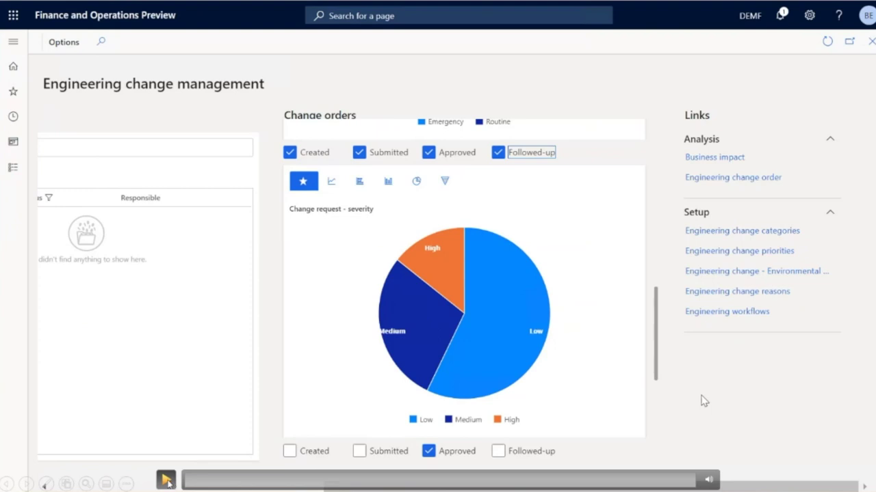
{"action": "left_click", "coordinate": [167, 481]}
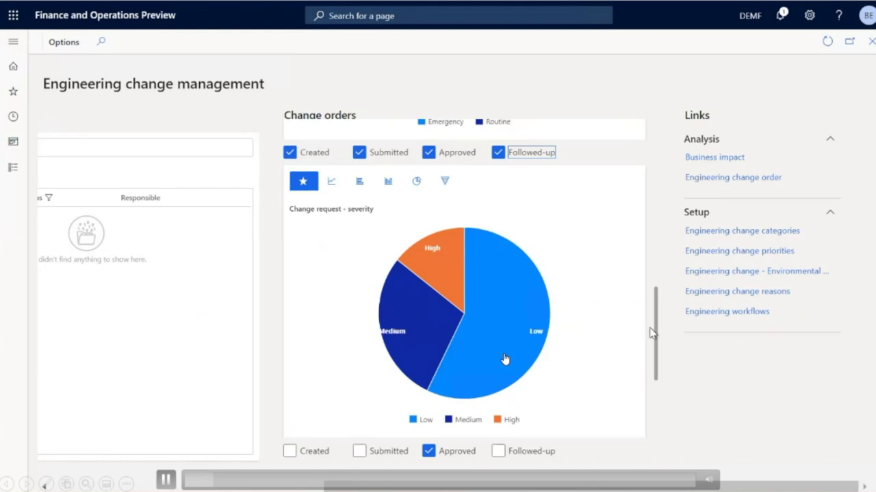
{"action": "mouse_move", "coordinate": [653, 335]}
{"action": "left_mouse_down"}
{"action": "mouse_move", "coordinate": [666, 235]}
{"action": "mouse_move", "coordinate": [666, 330]}
{"action": "left_mouse_up"}
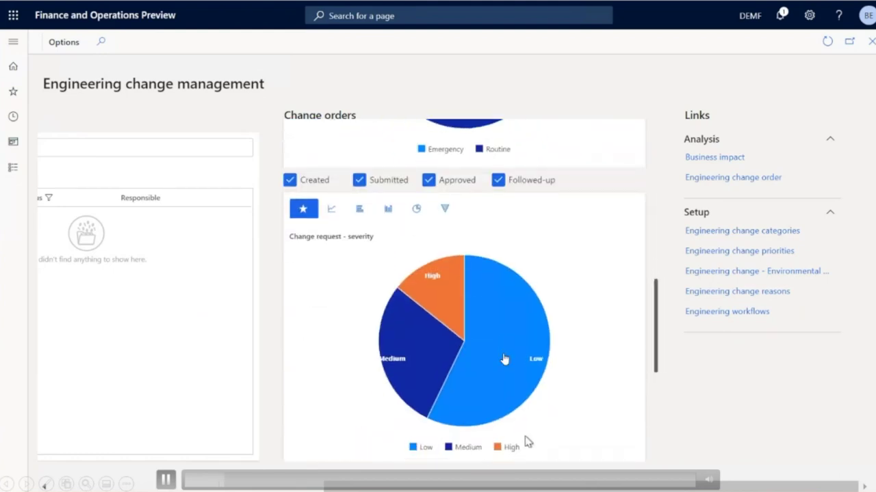
{"action": "left_click_drag", "start_coordinate": [462, 490], "coordinate": [193, 490]}
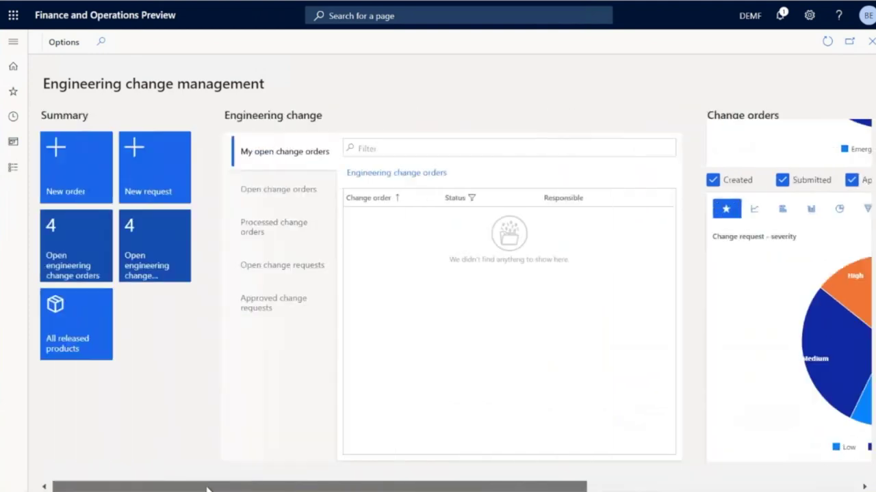
Open change request 000011 (F00024 powercord issue) from the open change requests and review its Information and Products sections.
{"action": "left_click", "coordinate": [305, 277]}
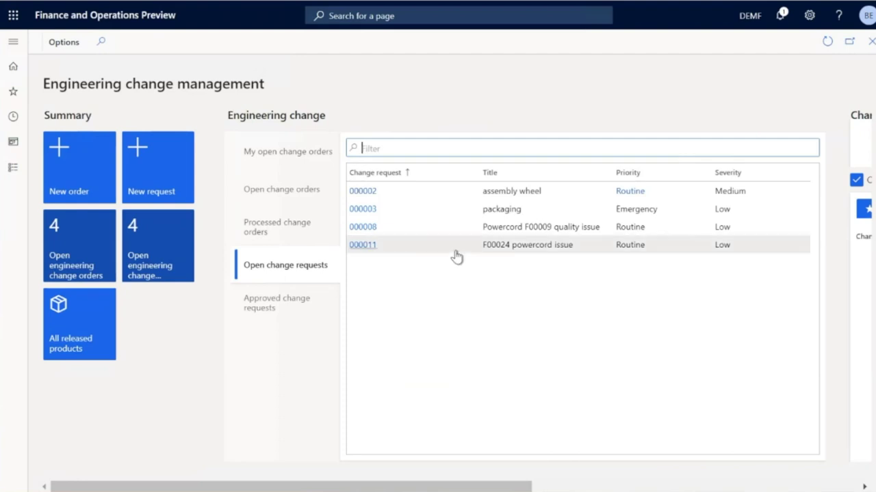
{"action": "left_click", "coordinate": [368, 250]}
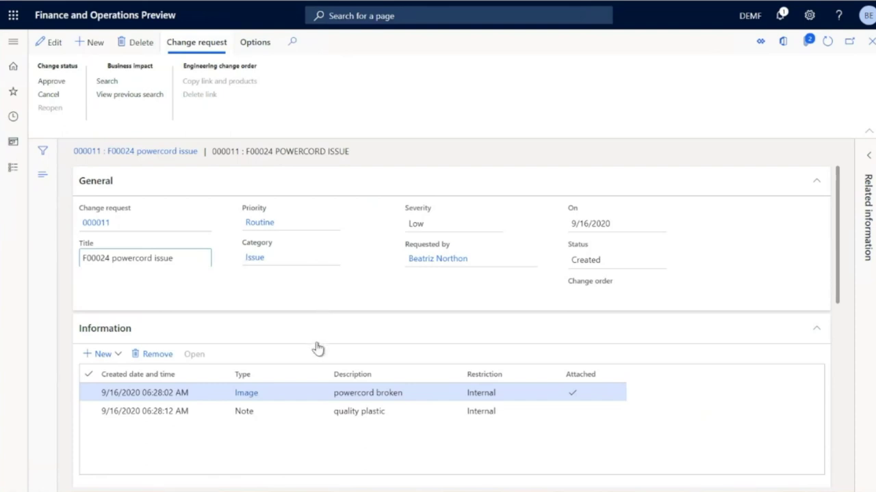
{"action": "scroll", "coordinate": [318, 353], "scroll_direction": "down", "scroll_amount": 1}
{"action": "scroll", "coordinate": [318, 353], "scroll_direction": "down", "scroll_amount": 3}
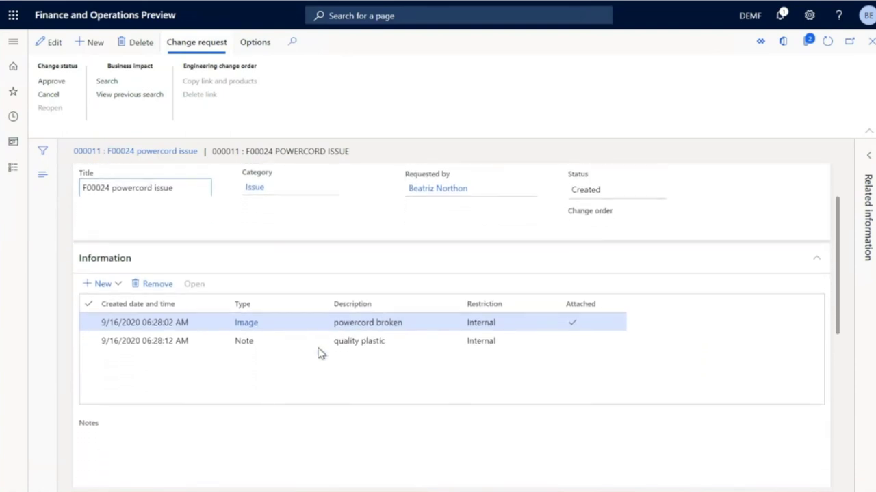
{"action": "scroll", "coordinate": [322, 353], "scroll_direction": "down", "scroll_amount": 3}
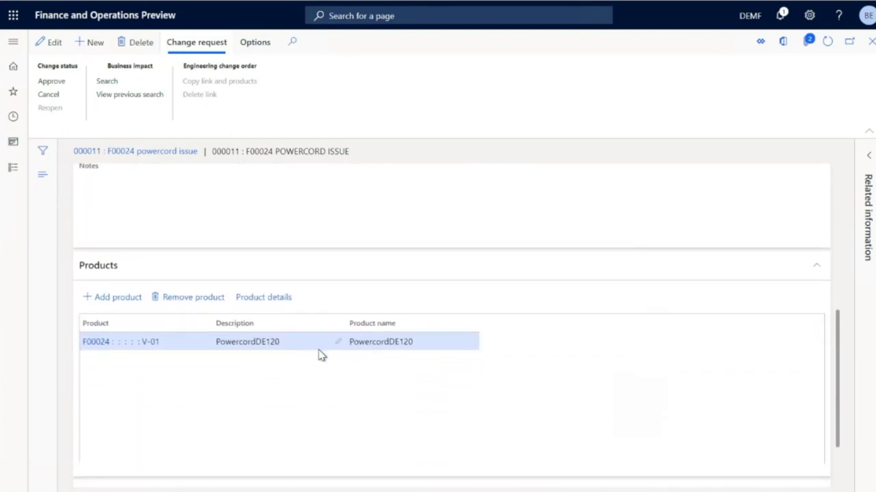
{"action": "scroll", "coordinate": [319, 350], "scroll_direction": "down", "scroll_amount": 1}
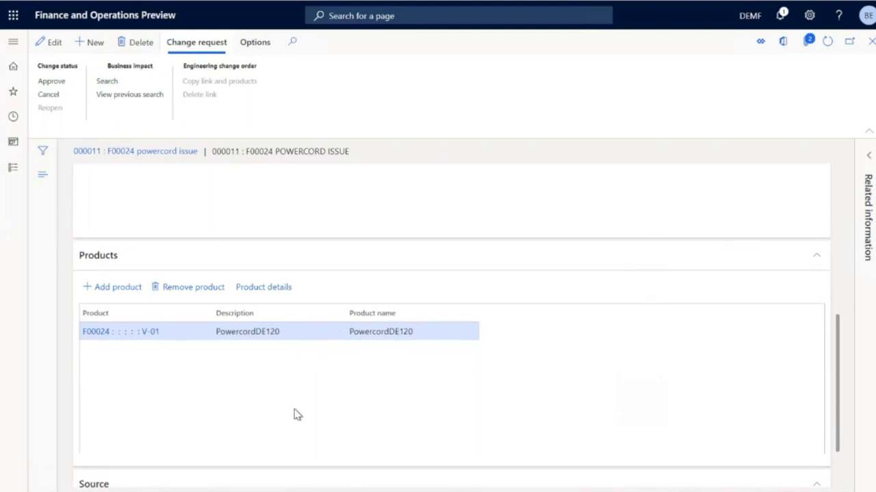
{"action": "scroll", "coordinate": [314, 410], "scroll_direction": "up", "scroll_amount": 1}
{"action": "scroll", "coordinate": [327, 408], "scroll_direction": "up", "scroll_amount": 7}
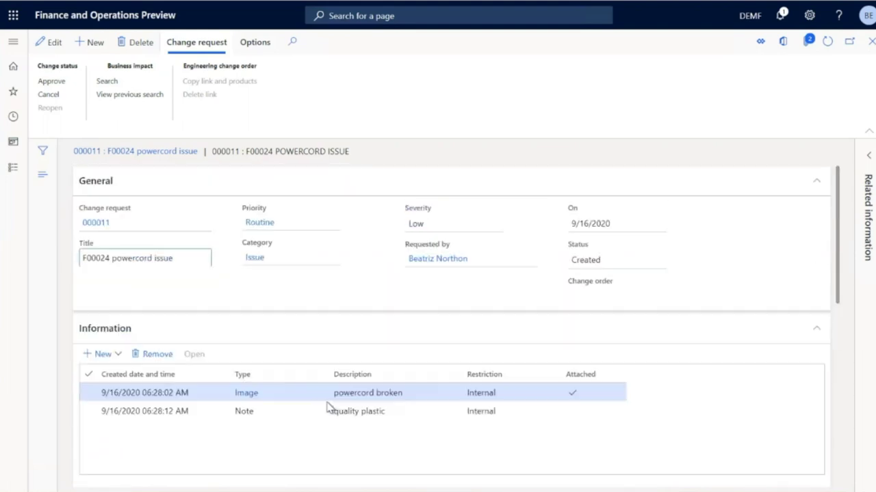
Approve change request 000011 so its status becomes Approved.
{"action": "left_click", "coordinate": [61, 83]}
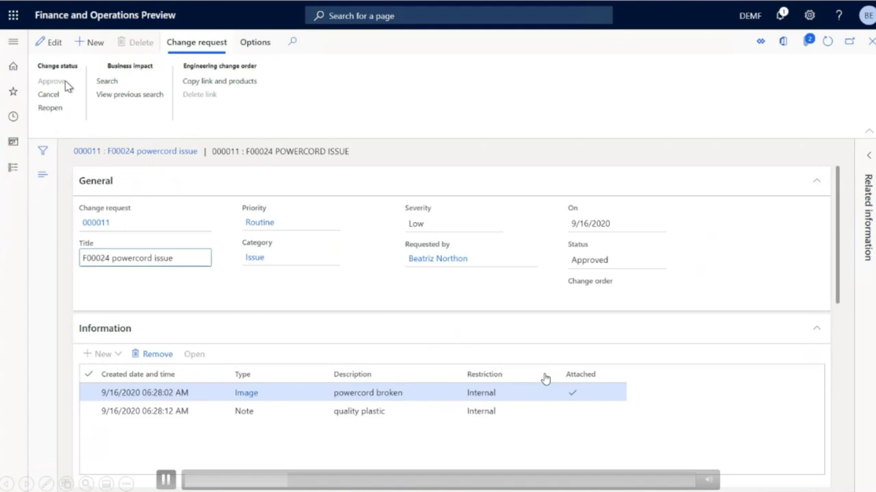
{"action": "left_click", "coordinate": [166, 480]}
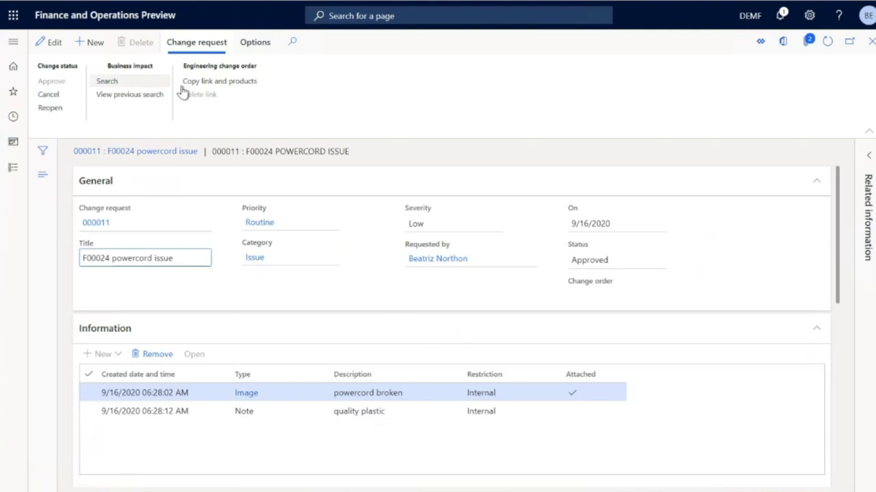
{"action": "mouse_move", "coordinate": [309, 327]}
{"action": "mouse_move", "coordinate": [264, 108]}
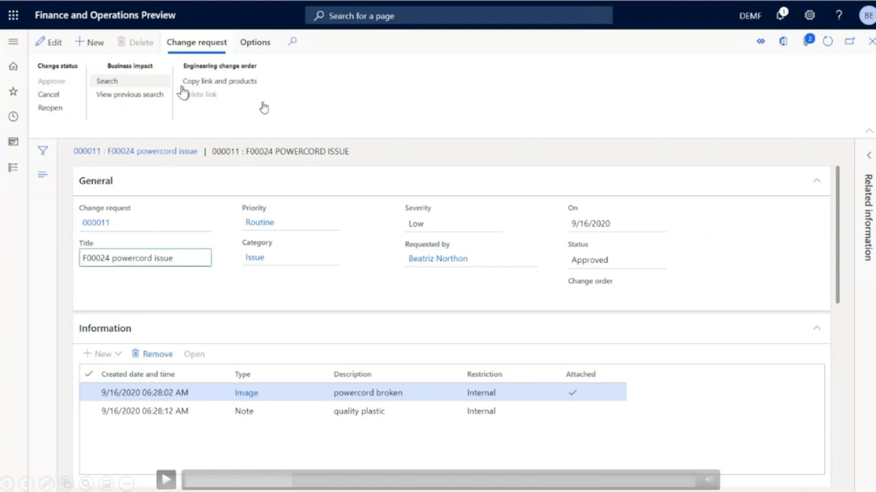
Bring up the Add to engineering change order pane for request 000011, listing four open orders.
{"action": "left_click", "coordinate": [164, 482]}
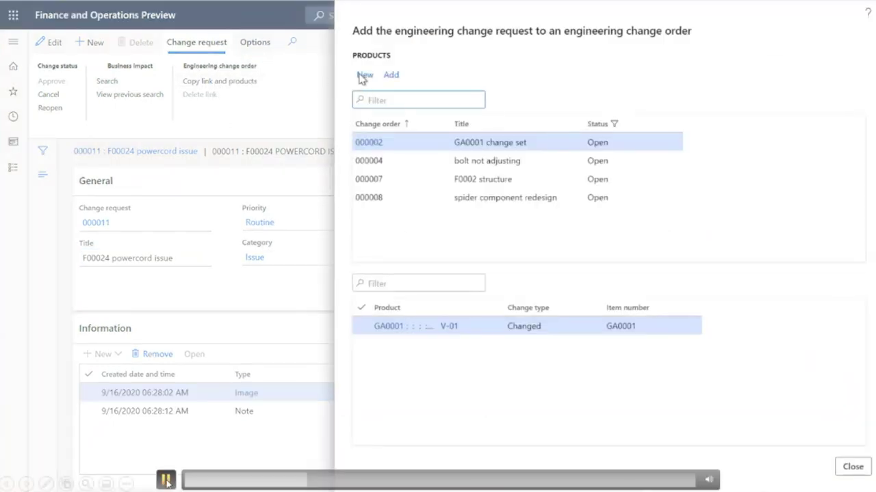
{"action": "left_click", "coordinate": [167, 481]}
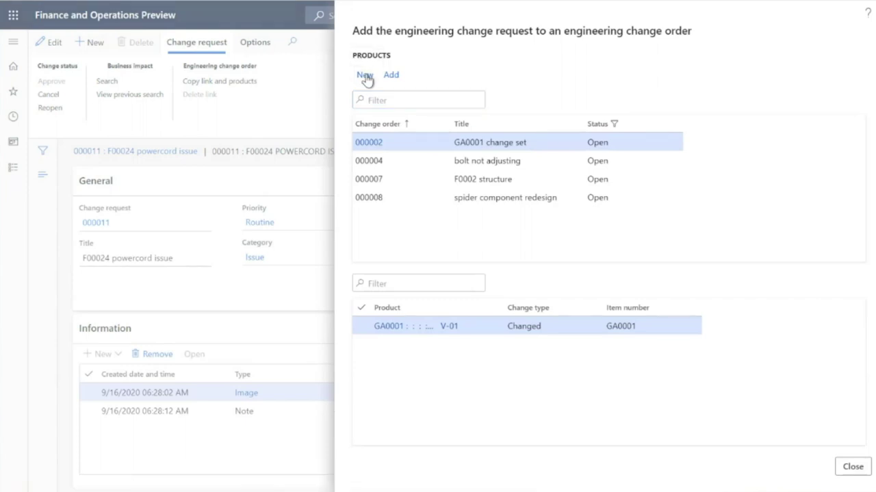
{"action": "mouse_move", "coordinate": [194, 449]}
{"action": "mouse_move", "coordinate": [212, 479]}
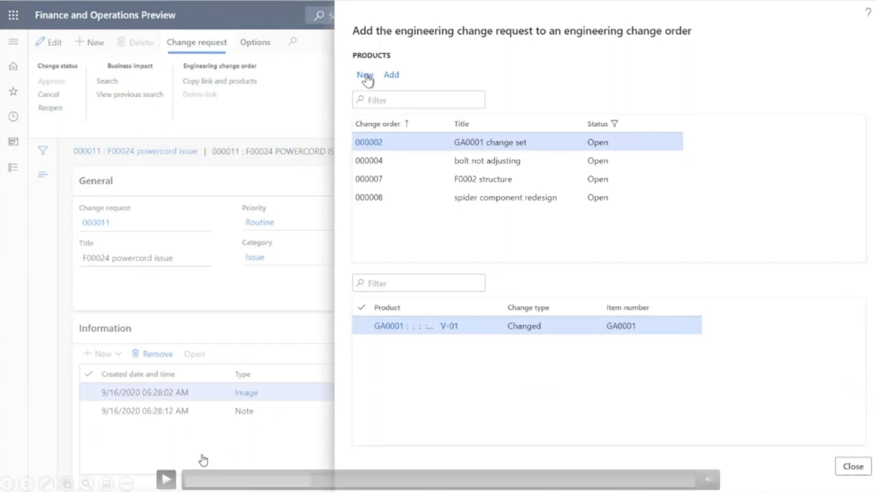
Create engineering change order 000014 from request 000011, carrying over F00024 PowercordDE120.
{"action": "left_click", "coordinate": [166, 481]}
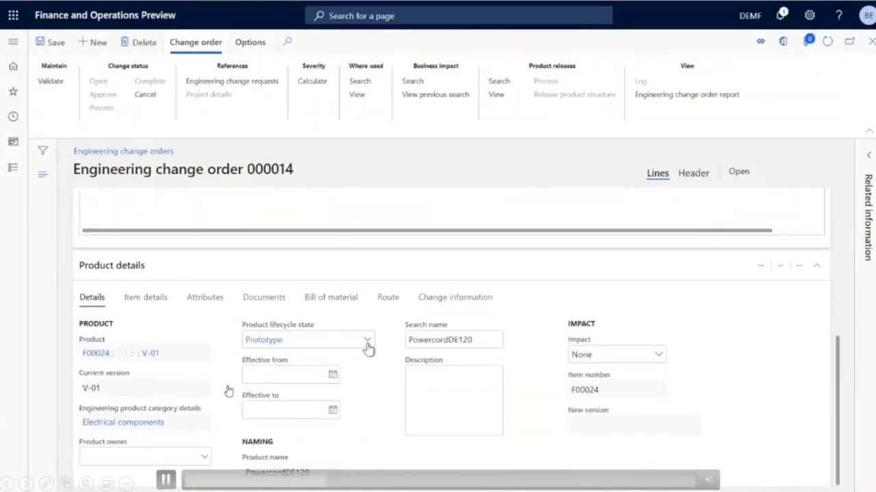
{"action": "left_click", "coordinate": [166, 481]}
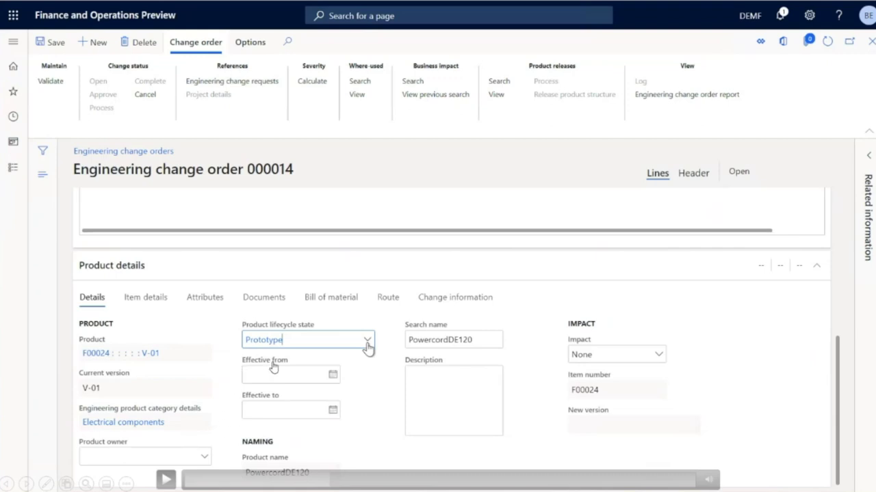
{"action": "left_click", "coordinate": [165, 481]}
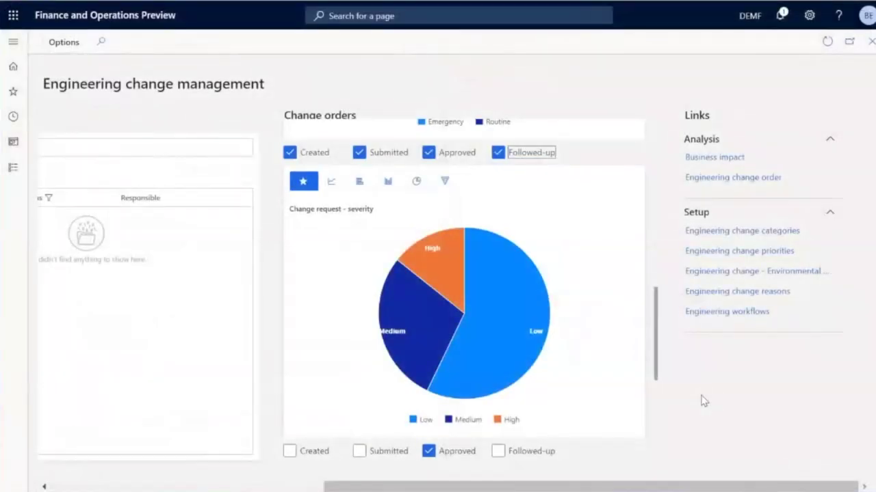
Set the F00024 PowercordDE120 product lifecycle state to Obsolete on change order 000014.
{"action": "left_click", "coordinate": [448, 482]}
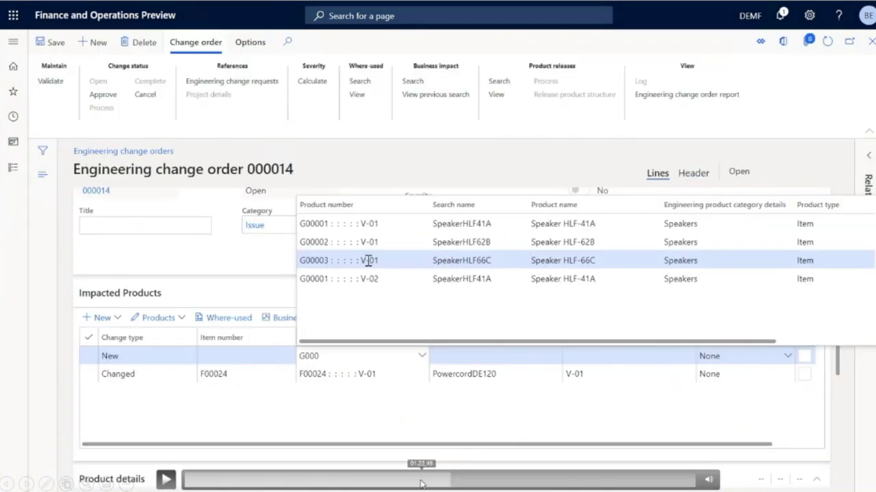
{"action": "left_click", "coordinate": [393, 483]}
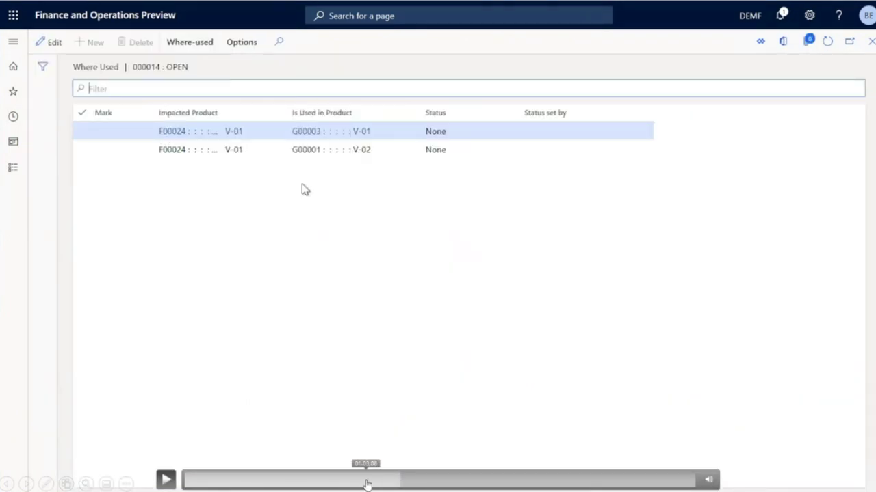
{"action": "left_click", "coordinate": [359, 483]}
{"action": "left_click", "coordinate": [349, 482]}
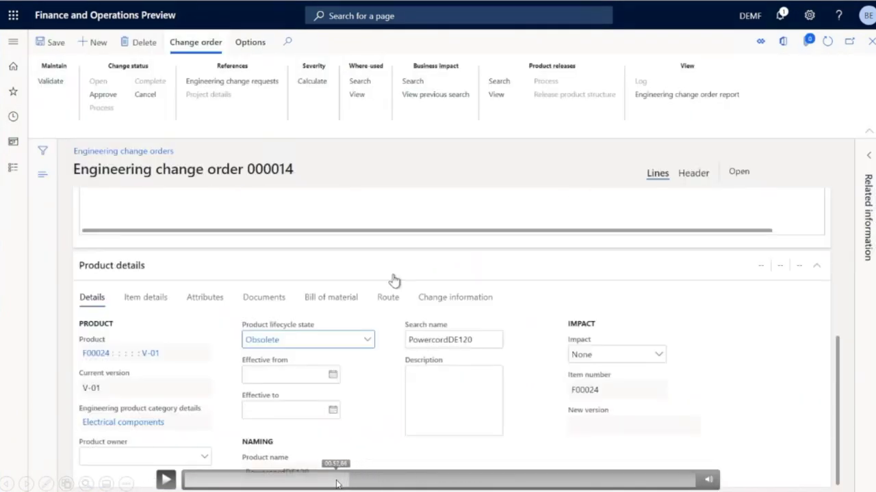
{"action": "left_click", "coordinate": [336, 483]}
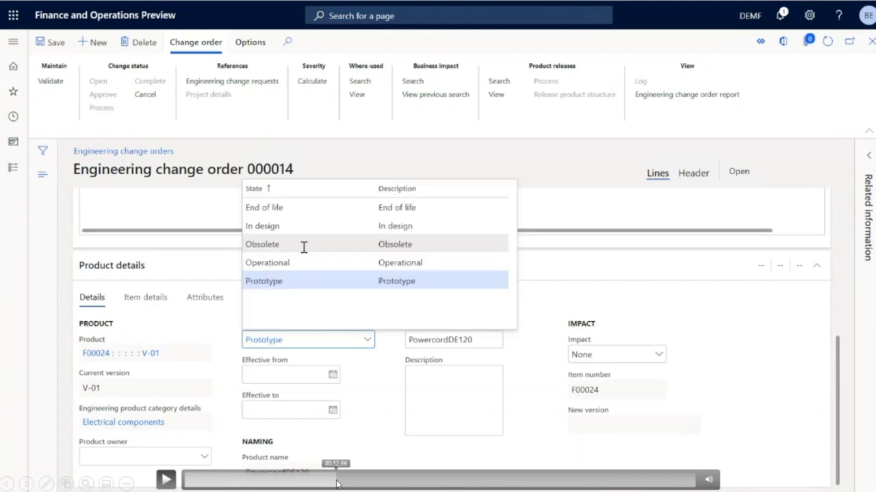
{"action": "left_click", "coordinate": [164, 483]}
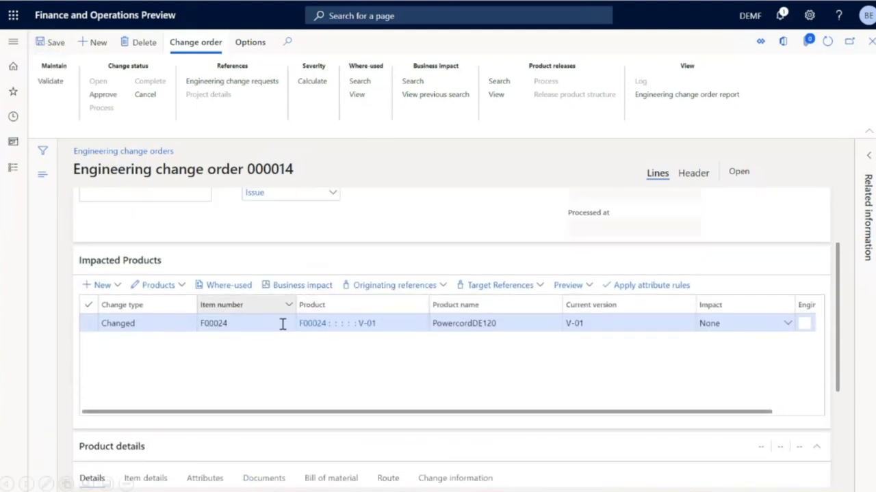
Run a where-used search for F00024, finding it in G00003 V-01 and G00001 V-02.
{"action": "left_click", "coordinate": [361, 82]}
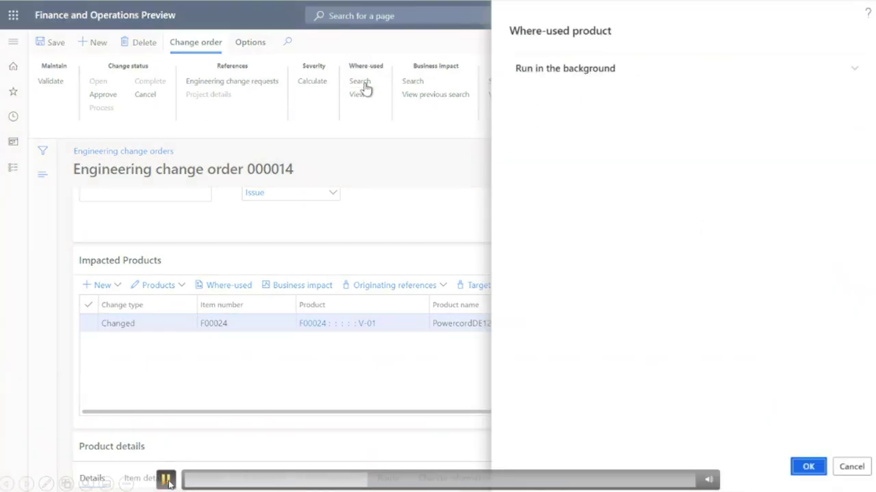
{"action": "left_click", "coordinate": [808, 468]}
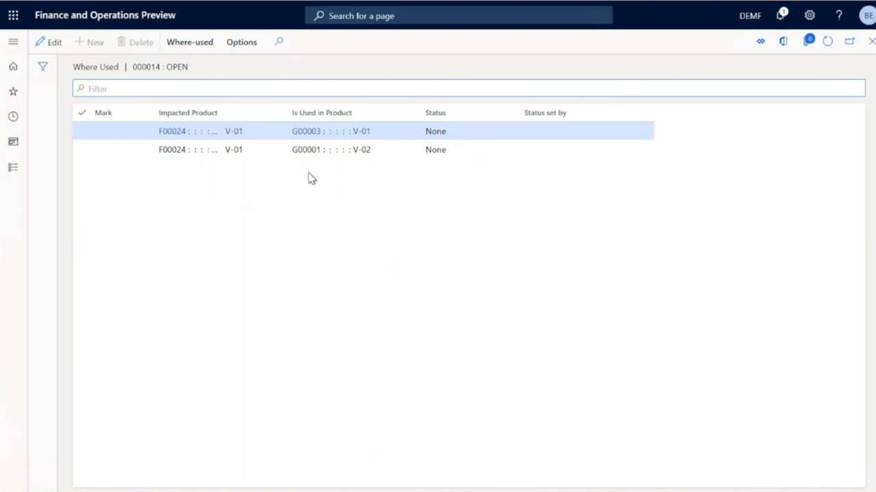
Add G00003 Speaker HLF-66C V-01 as a new impacted product line on order 000014.
{"action": "key", "text": "Escape"}
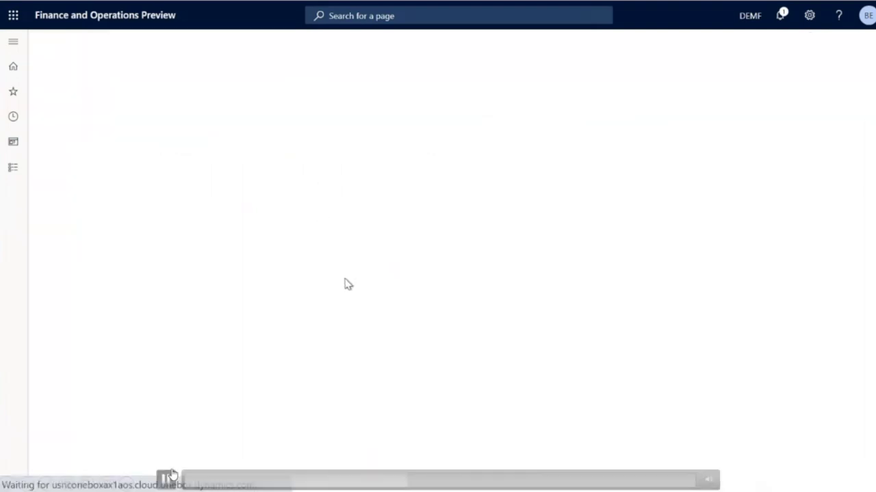
{"action": "scroll", "coordinate": [281, 271], "scroll_direction": "up", "scroll_amount": 3}
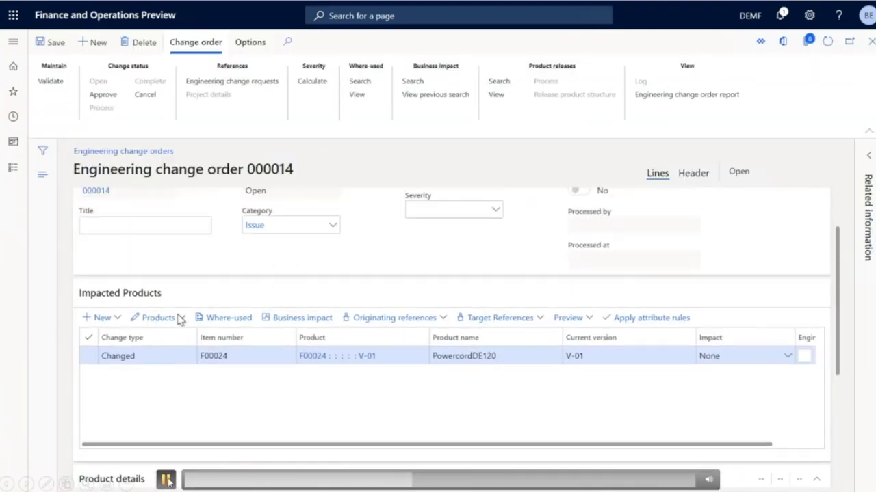
{"action": "left_click", "coordinate": [114, 319]}
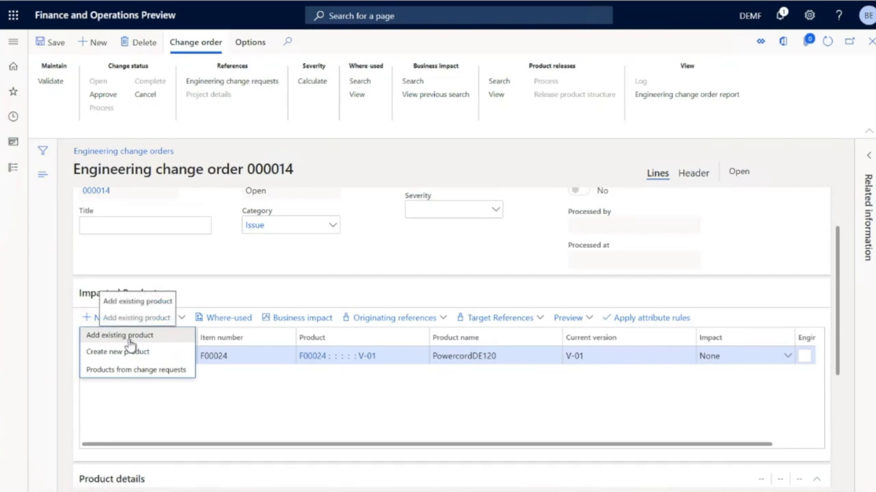
{"action": "left_click", "coordinate": [104, 351]}
{"action": "type", "text": "G000"}
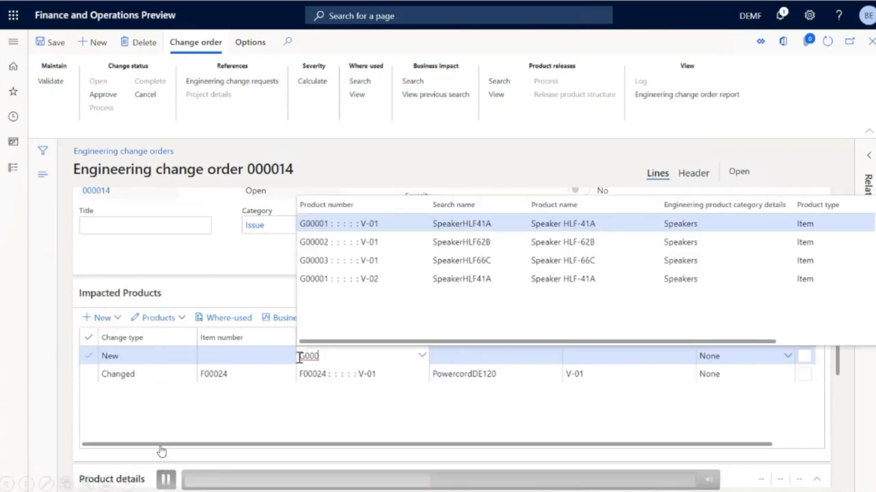
{"action": "type", "text": "3"}
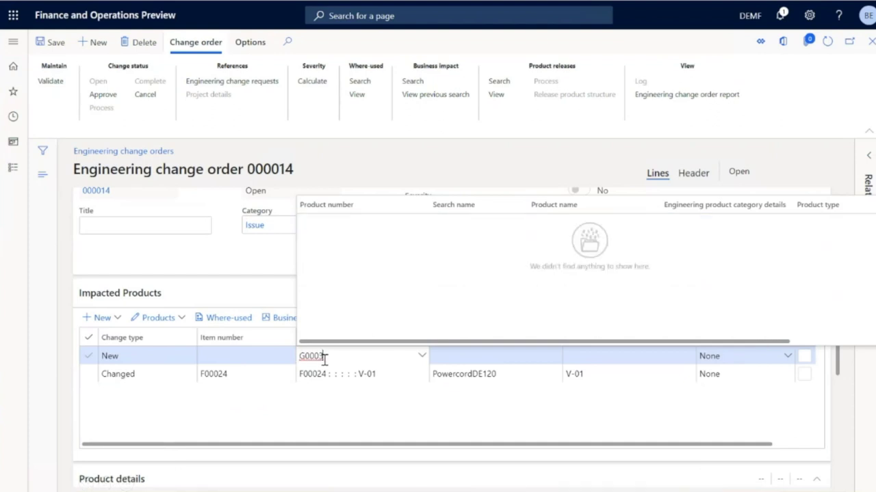
{"action": "key", "text": "BackSpace"}
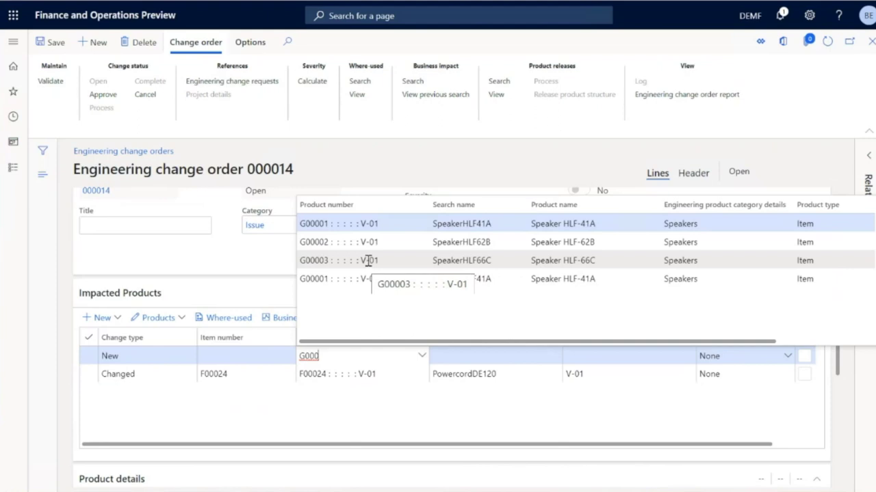
{"action": "left_click", "coordinate": [368, 260]}
{"action": "left_click", "coordinate": [368, 261]}
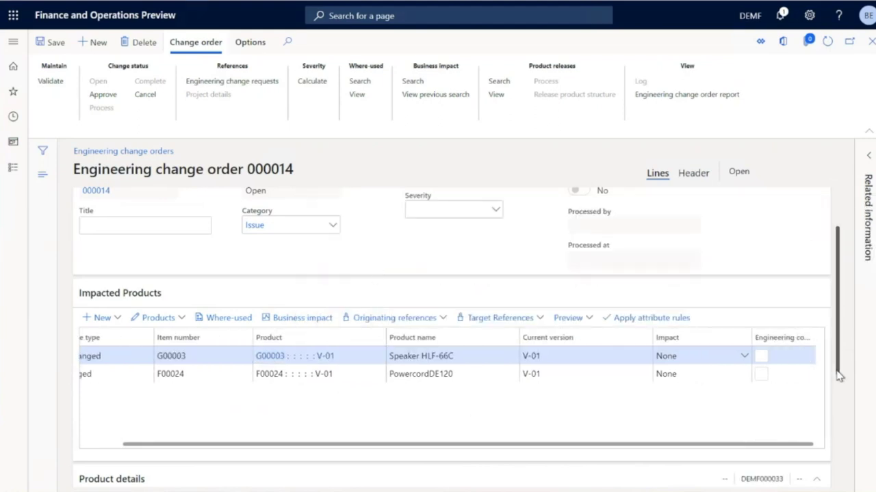
Show the speaker's bill of material lines, which list component F00024.
{"action": "scroll", "coordinate": [843, 389], "scroll_direction": "down", "scroll_amount": 3}
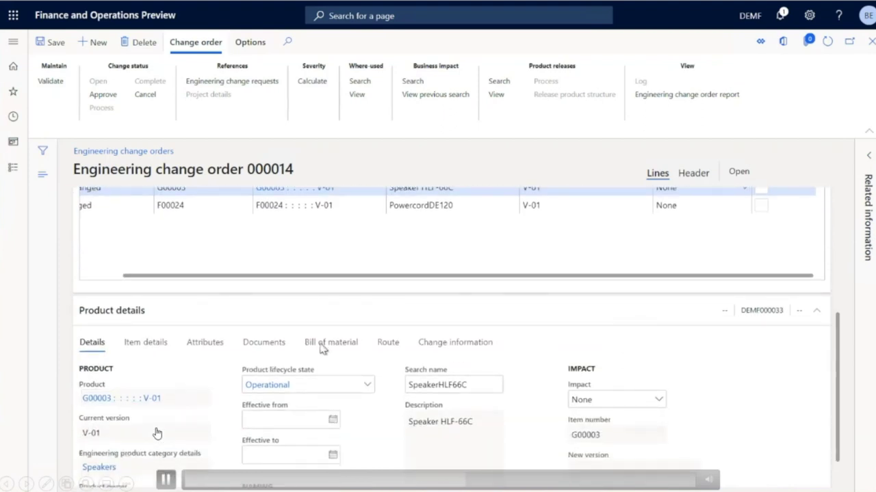
{"action": "left_click", "coordinate": [331, 345]}
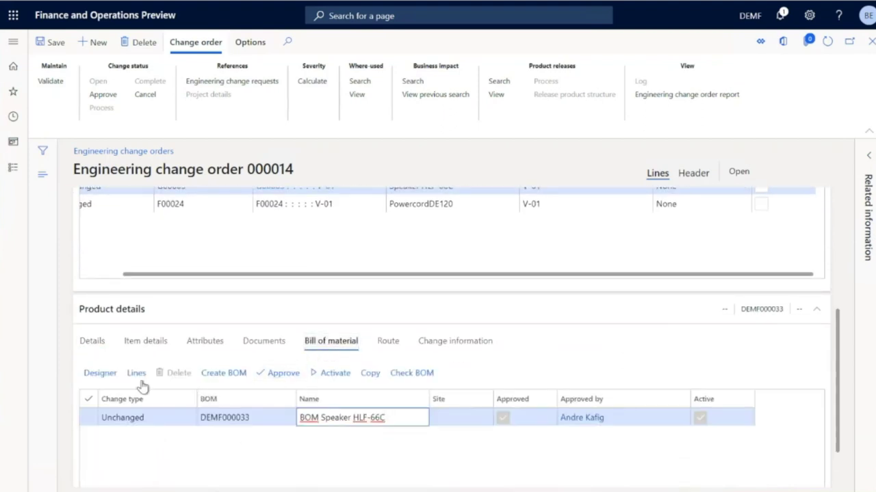
{"action": "left_click", "coordinate": [135, 376]}
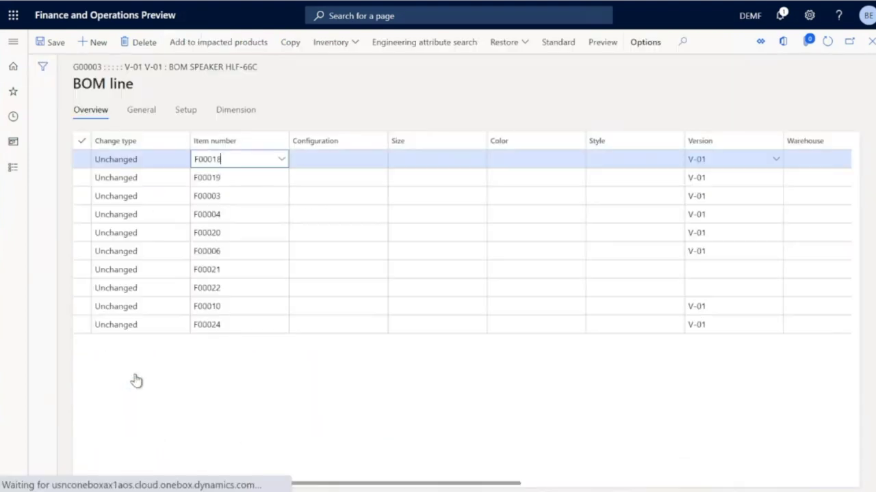
Mark the F00024 BOM line deleted, add F00009 Powercord DE-118, and save the bill of material.
{"action": "left_click", "coordinate": [265, 325]}
{"action": "left_click", "coordinate": [142, 43]}
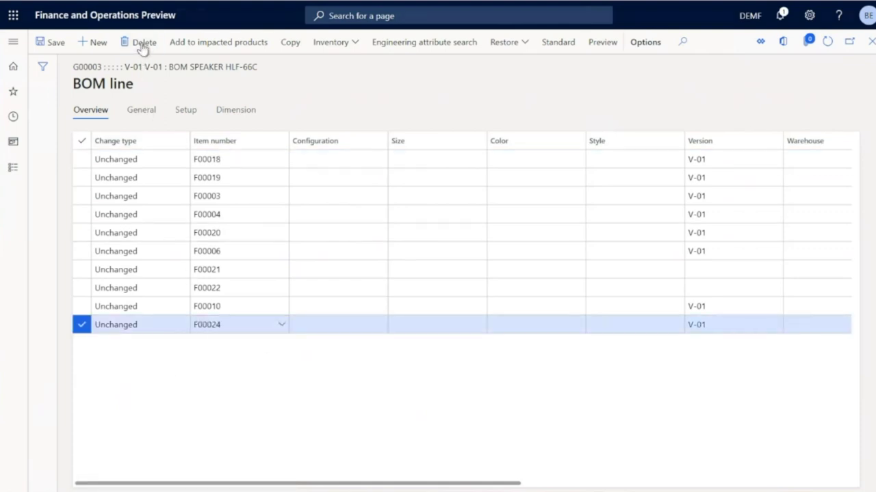
{"action": "left_click", "coordinate": [94, 42]}
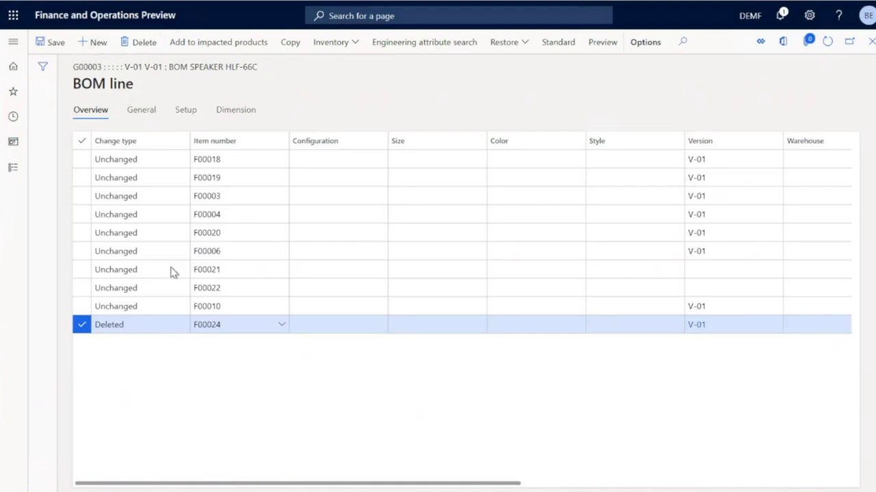
{"action": "type", "text": "F"}
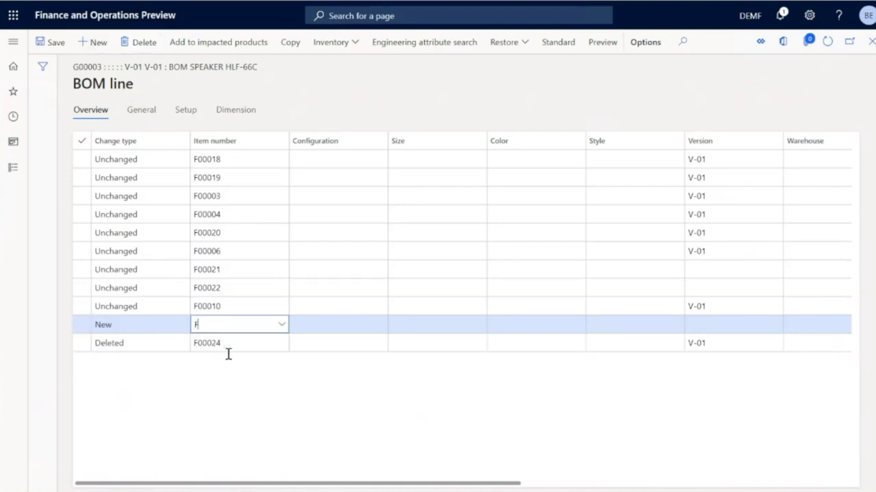
{"action": "type", "text": "0009"}
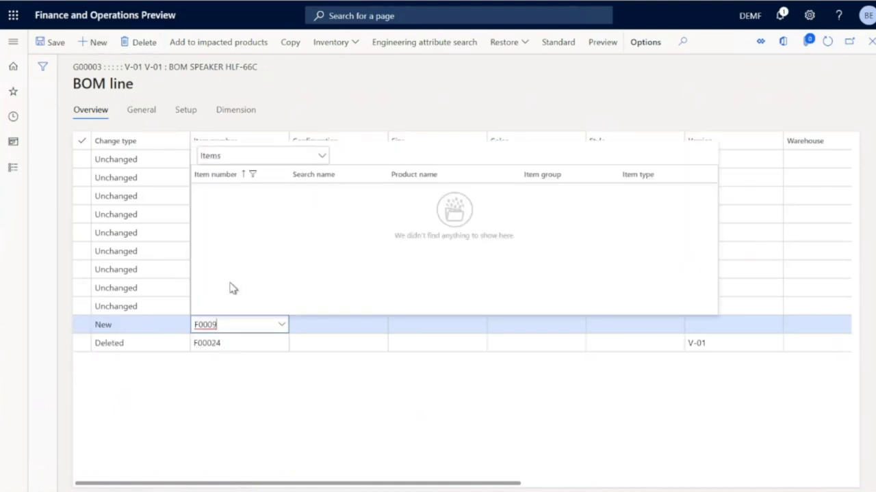
{"action": "left_click", "coordinate": [213, 324]}
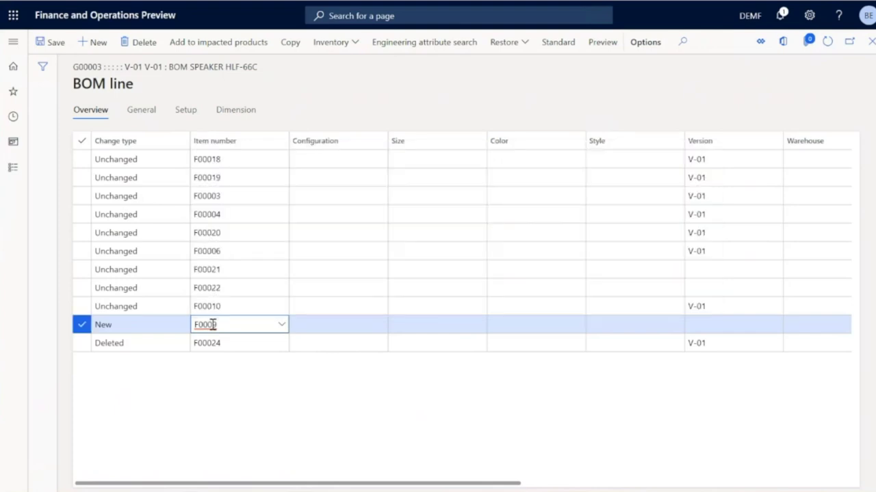
{"action": "type", "text": "0"}
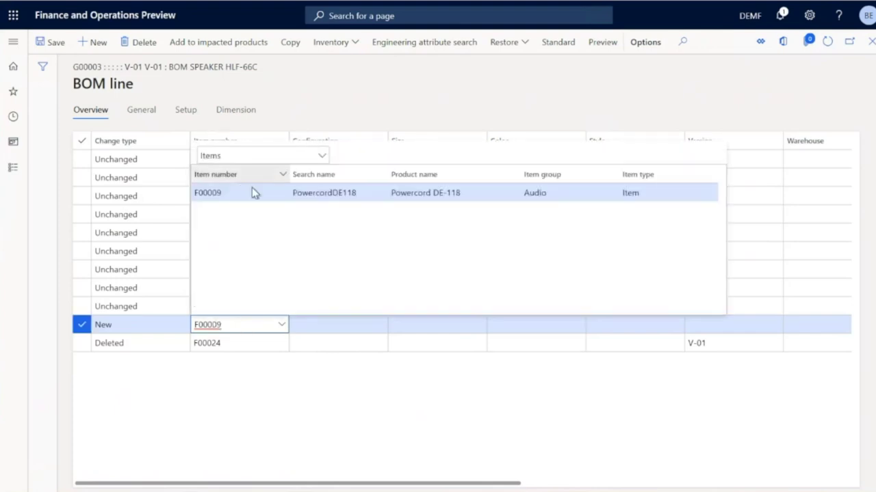
{"action": "left_click", "coordinate": [262, 194]}
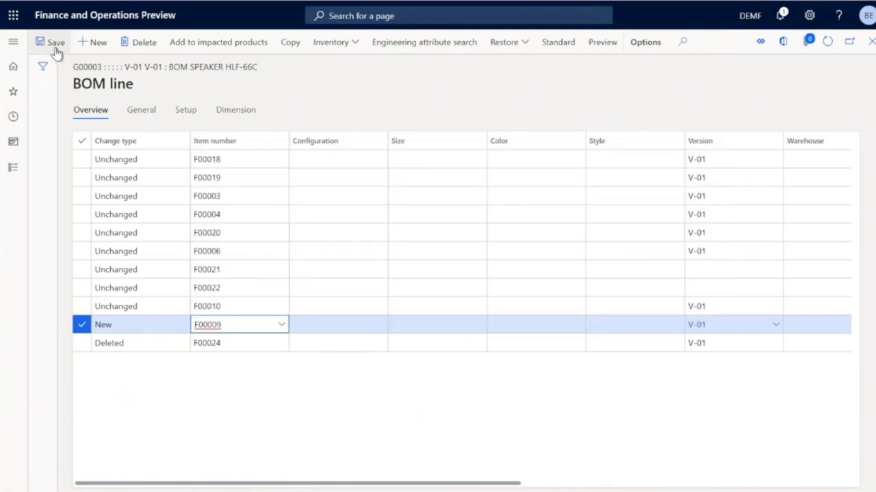
{"action": "left_click", "coordinate": [55, 43]}
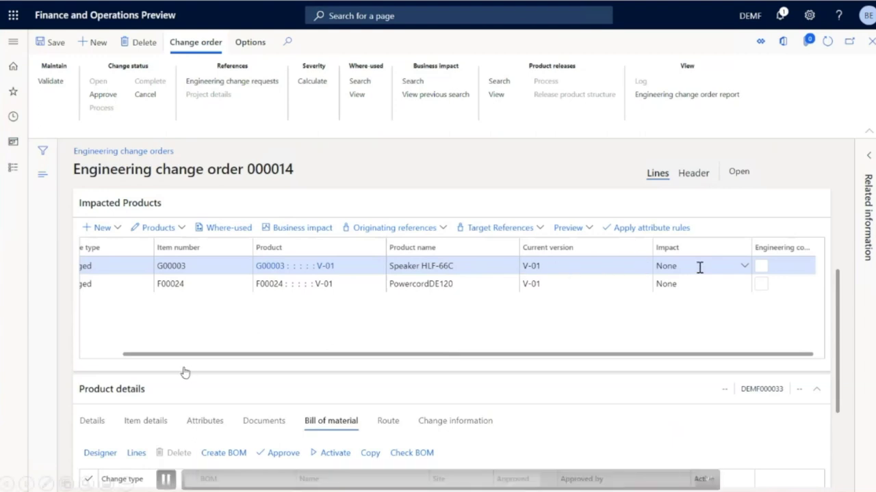
Set G00003 Speaker HLF-66C's impact to New version and check its V-02 product details.
{"action": "left_click", "coordinate": [743, 267]}
{"action": "left_click", "coordinate": [724, 309]}
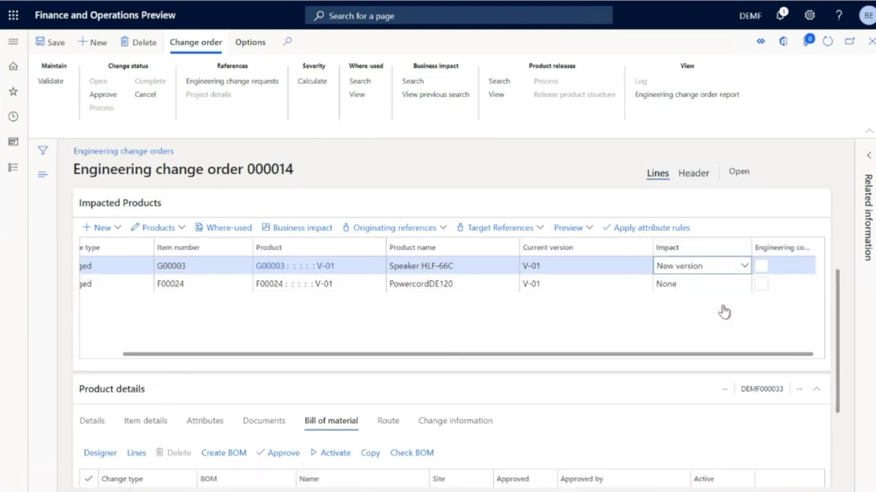
{"action": "left_click", "coordinate": [682, 332]}
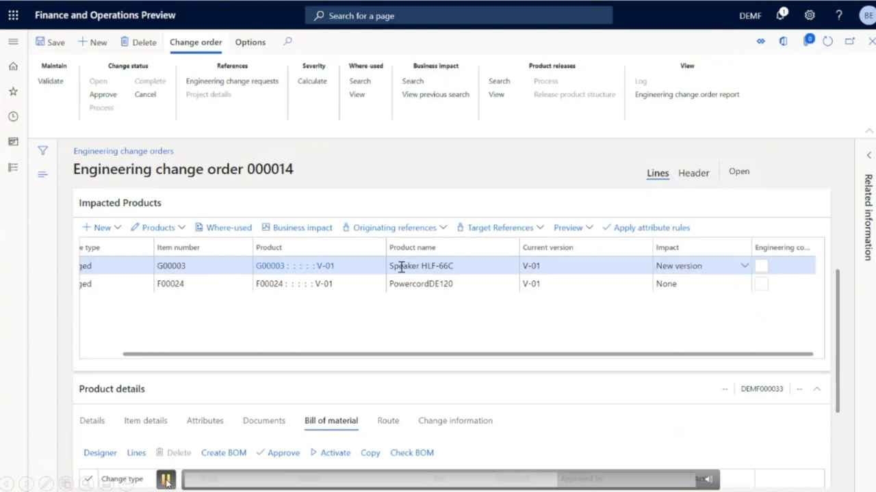
{"action": "scroll", "coordinate": [561, 360], "scroll_direction": "down", "scroll_amount": 3}
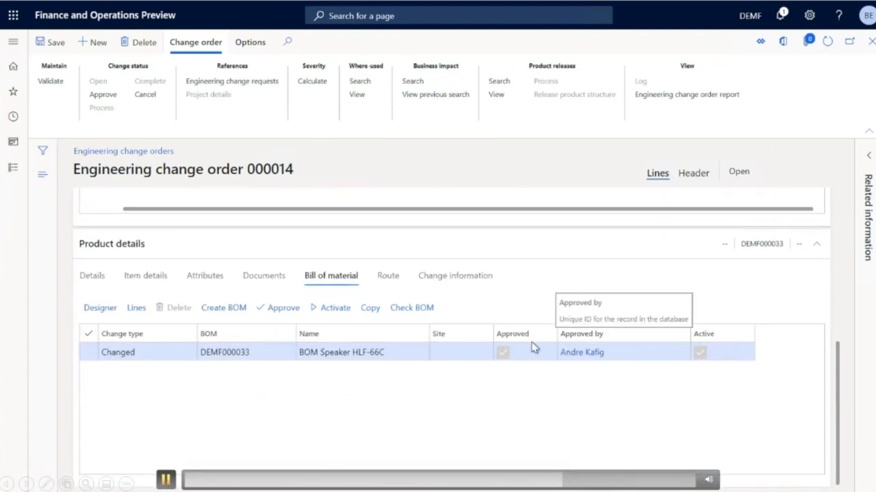
{"action": "left_click", "coordinate": [92, 275]}
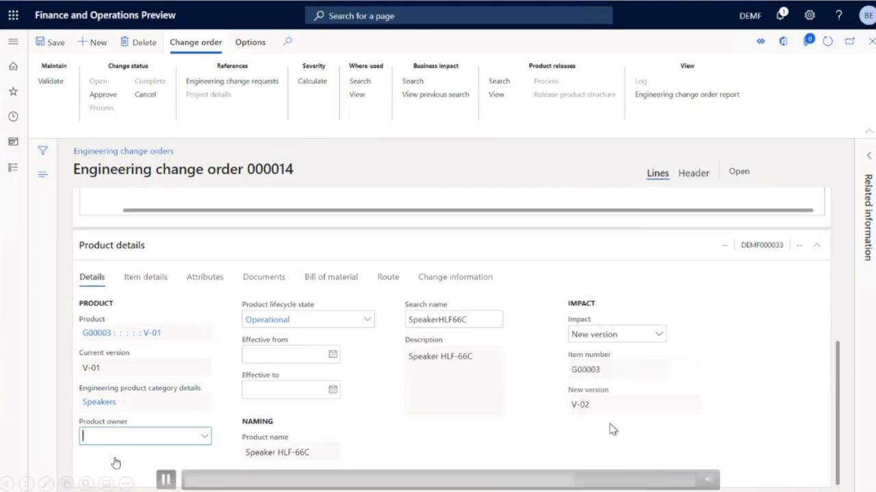
{"action": "left_click", "coordinate": [166, 481]}
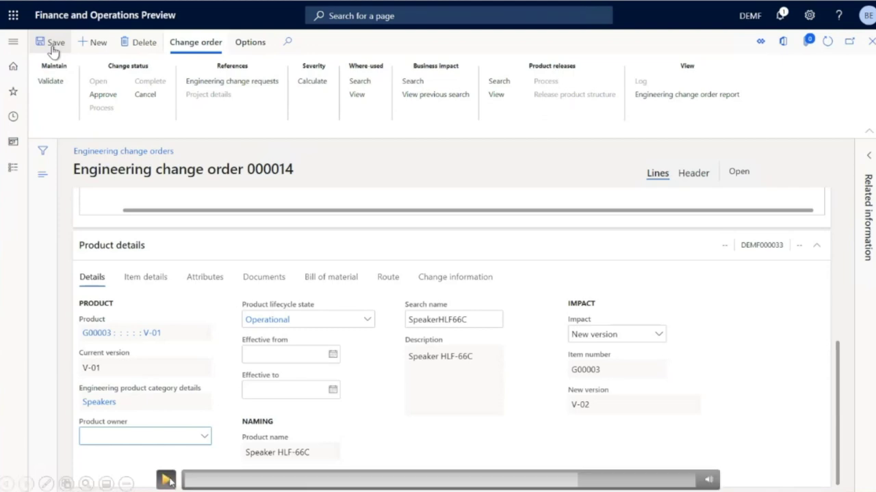
Process change order 000014 from the Change status options.
{"action": "left_click", "coordinate": [166, 480]}
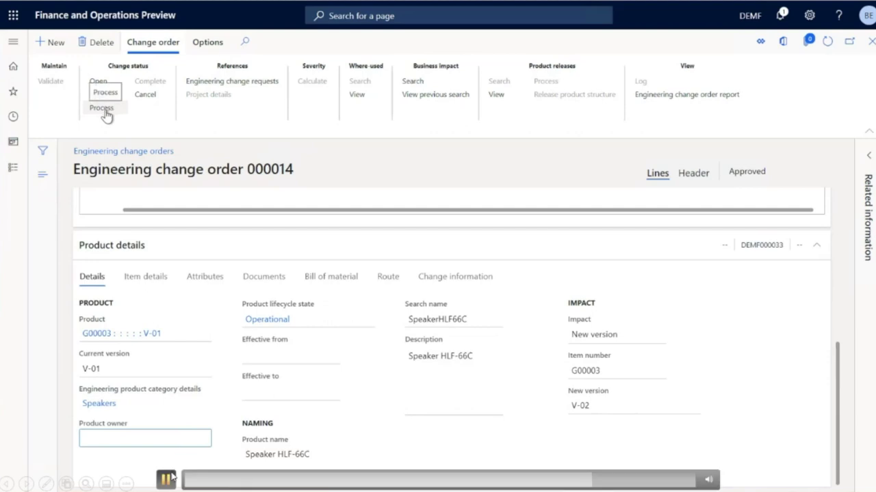
{"action": "left_click", "coordinate": [168, 480]}
{"action": "left_click", "coordinate": [168, 480]}
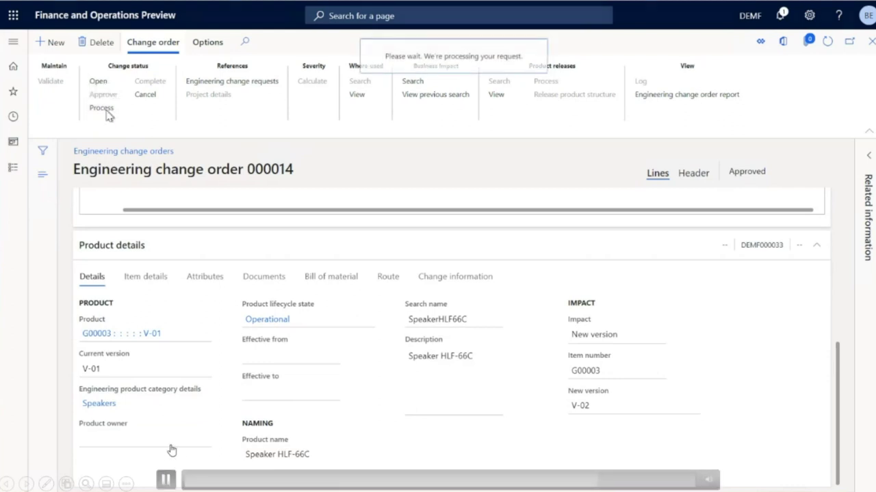
{"action": "left_click", "coordinate": [166, 481]}
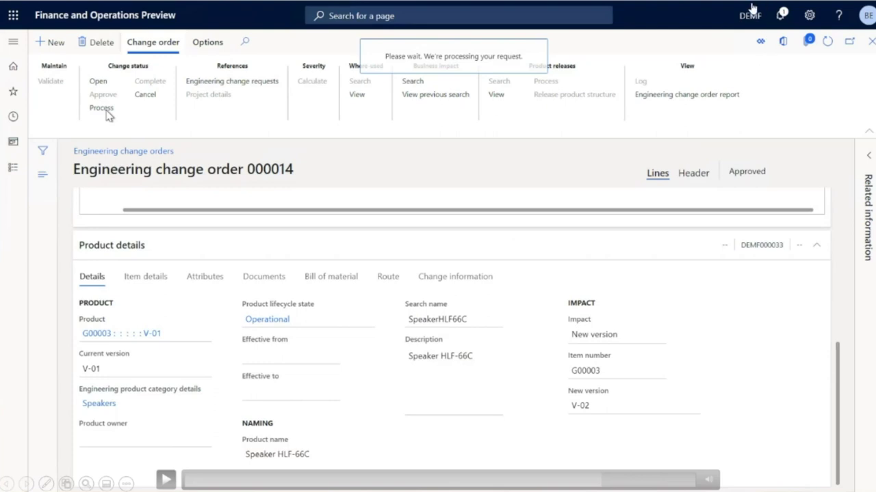
{"action": "left_click", "coordinate": [166, 483]}
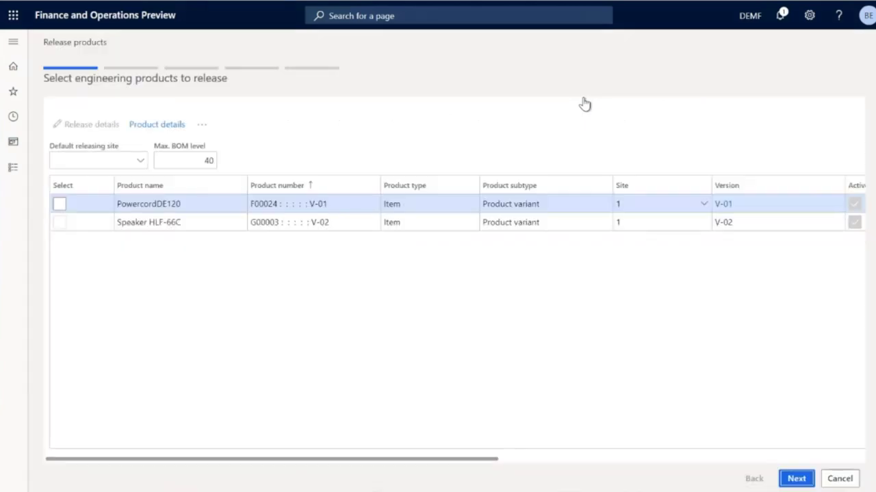
Select Speaker HLF-66C version V-02 in the Release products wizard and view its release details.
{"action": "left_click", "coordinate": [59, 203]}
{"action": "left_click", "coordinate": [59, 223]}
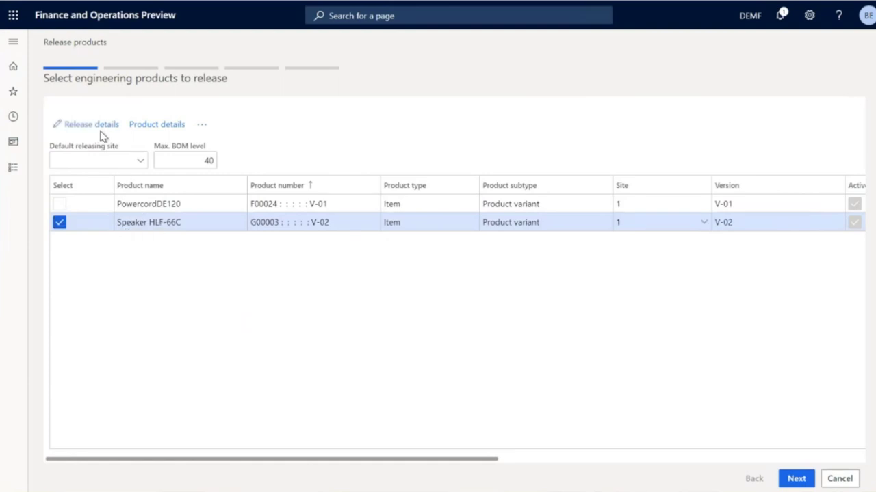
{"action": "left_click", "coordinate": [98, 128]}
Review the BOM tree in Speaker HLF-66C V-02's release details, then close the page.
{"action": "left_click", "coordinate": [98, 129]}
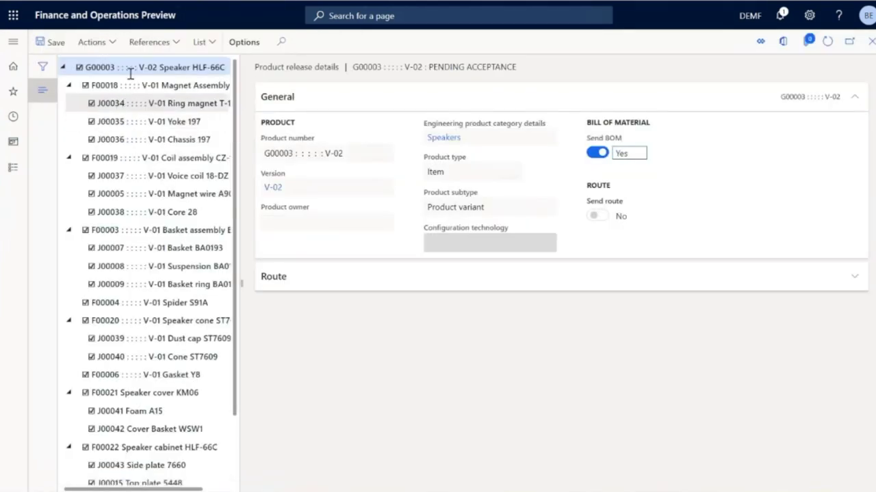
{"action": "scroll", "coordinate": [179, 242], "scroll_direction": "down", "scroll_amount": 3}
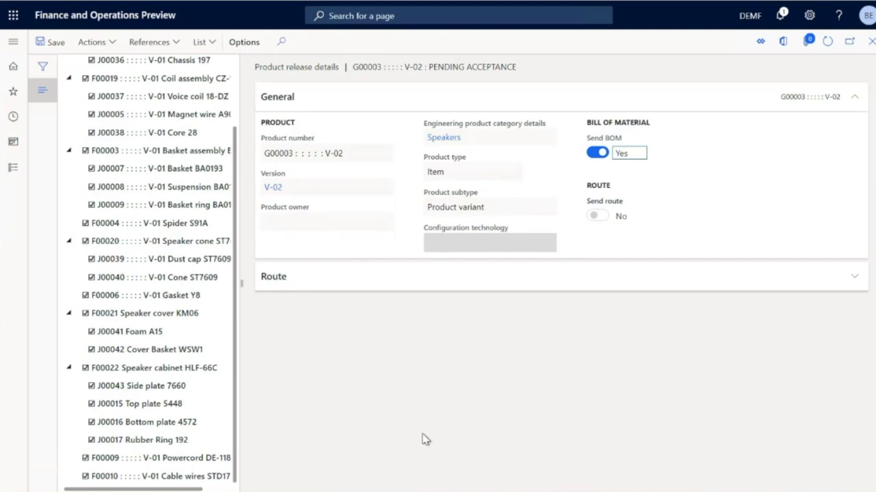
{"action": "key", "text": "Escape"}
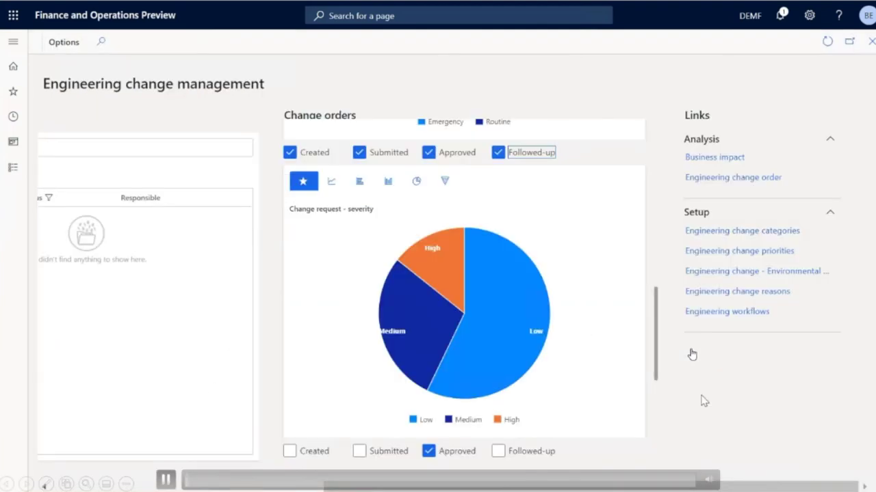
{"action": "left_click", "coordinate": [767, 394]}
{"action": "left_click", "coordinate": [769, 398]}
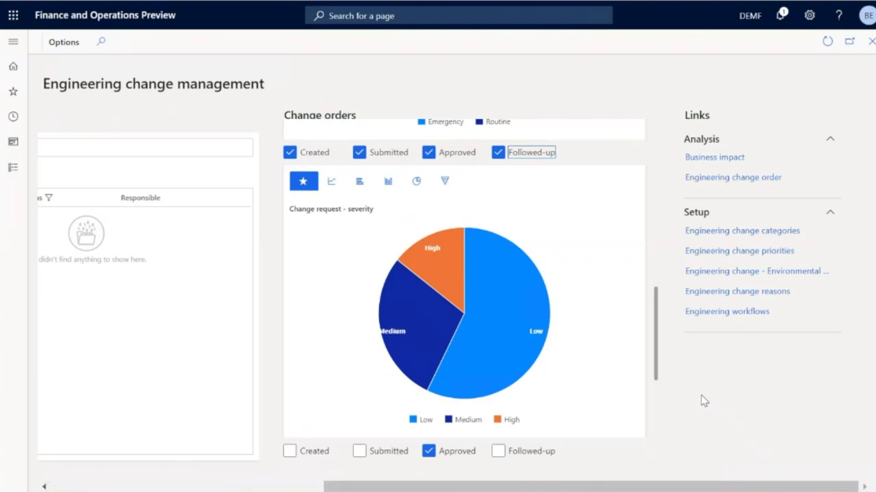
{"action": "mouse_move", "coordinate": [859, 403]}
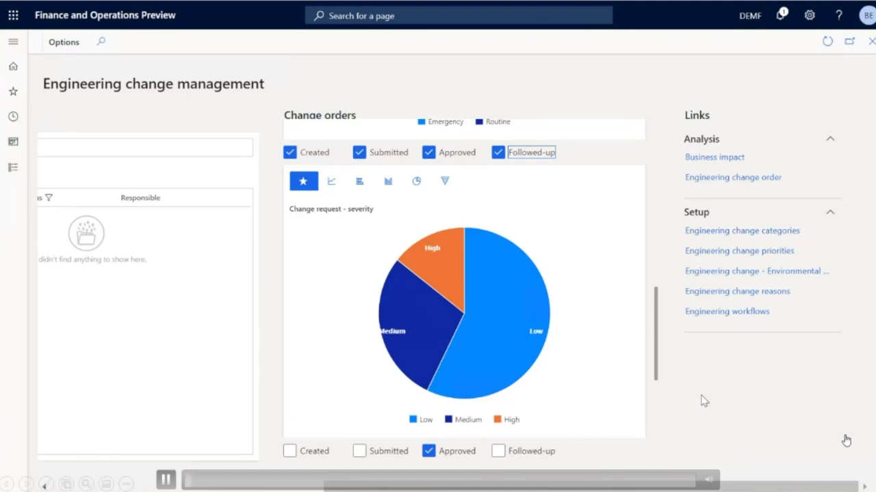
{"action": "left_click", "coordinate": [165, 480]}
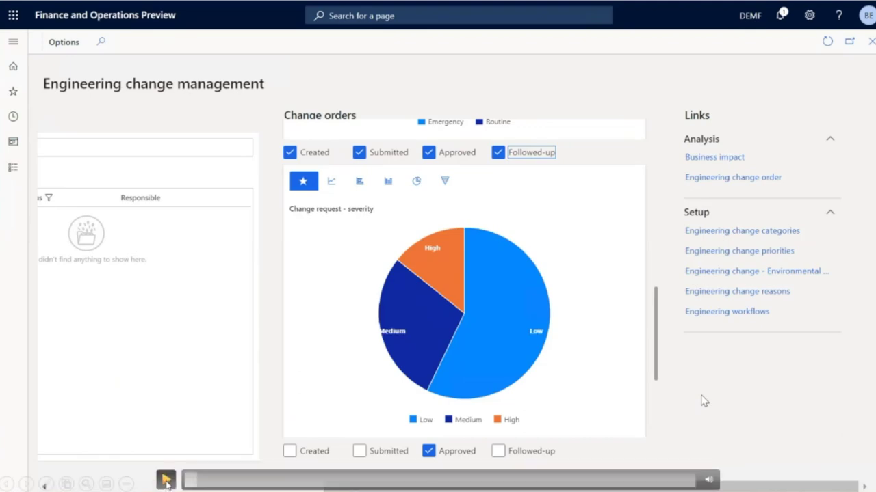